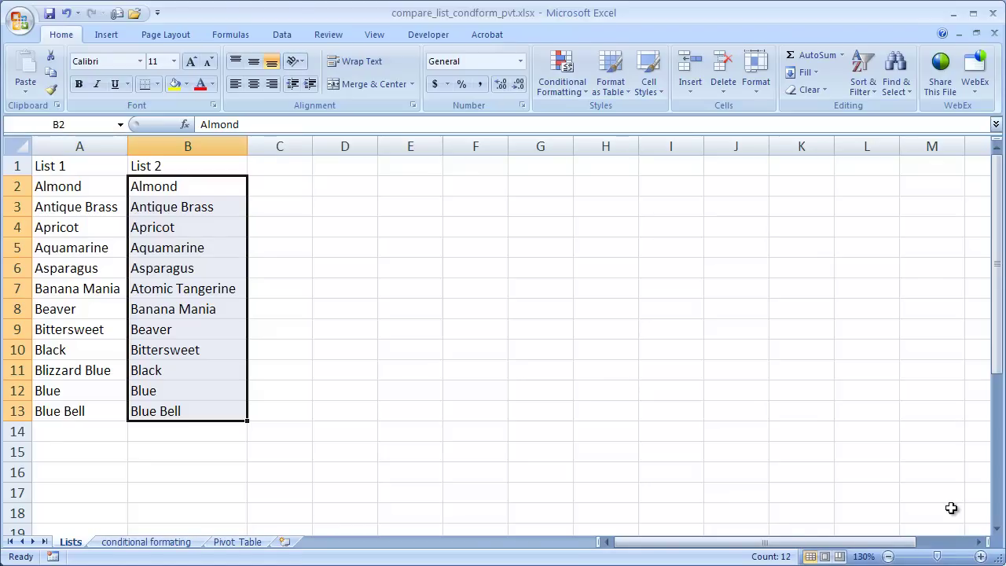
- Examine the List 1 and List 2 entries on the Lists sheet, including Blizzard Blue in List 1
key(ctrl+Home)
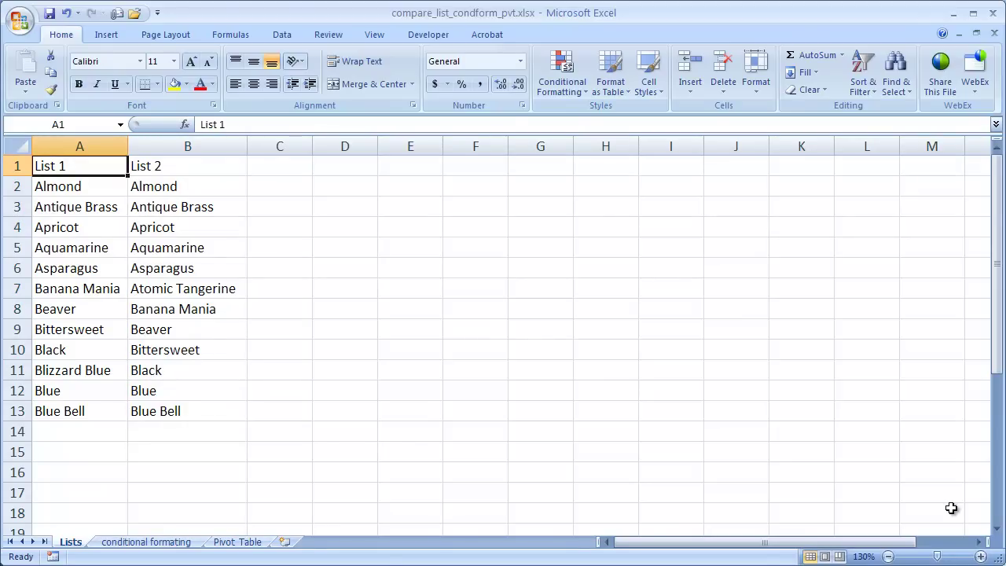
key(Down)
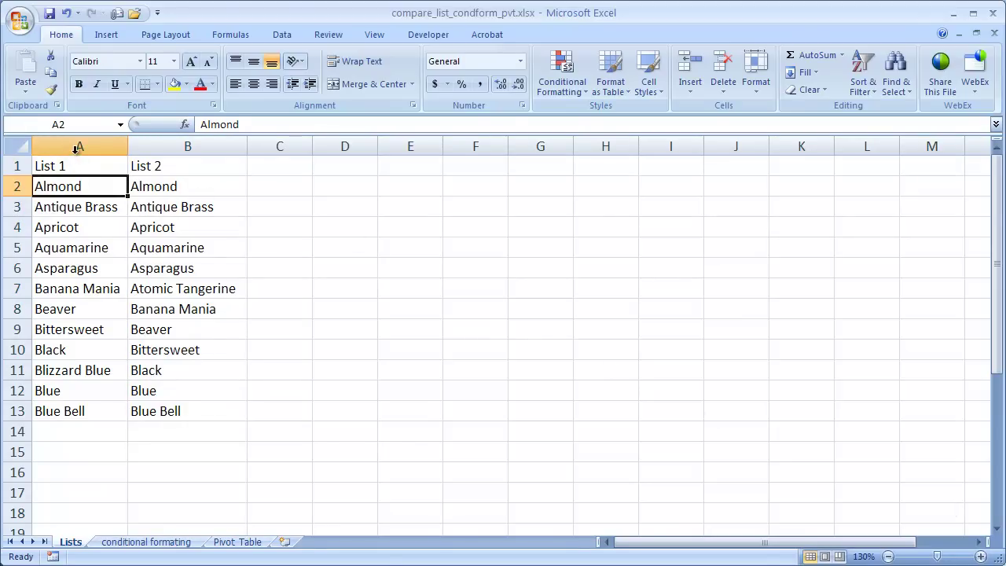
key(Right)
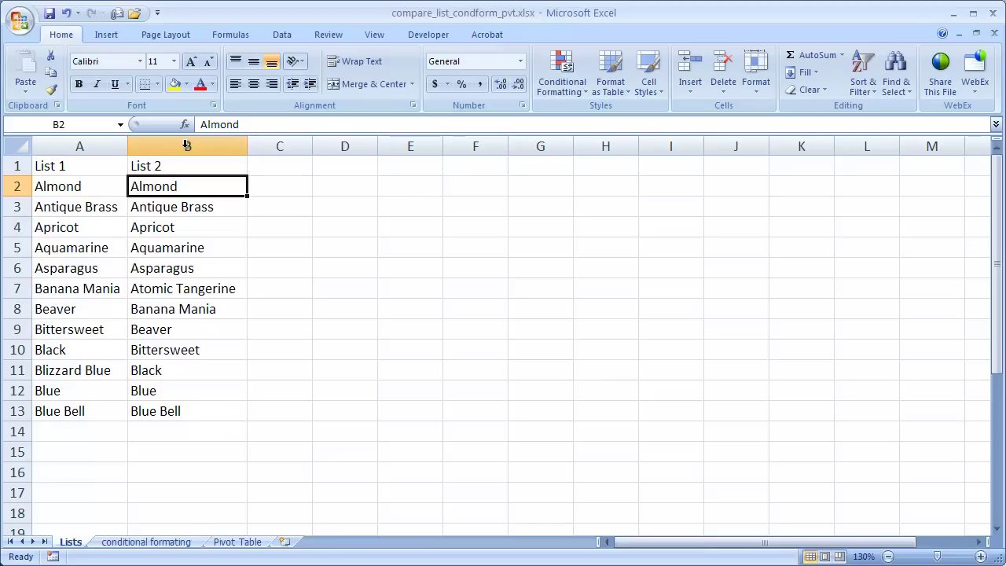
key(Left)
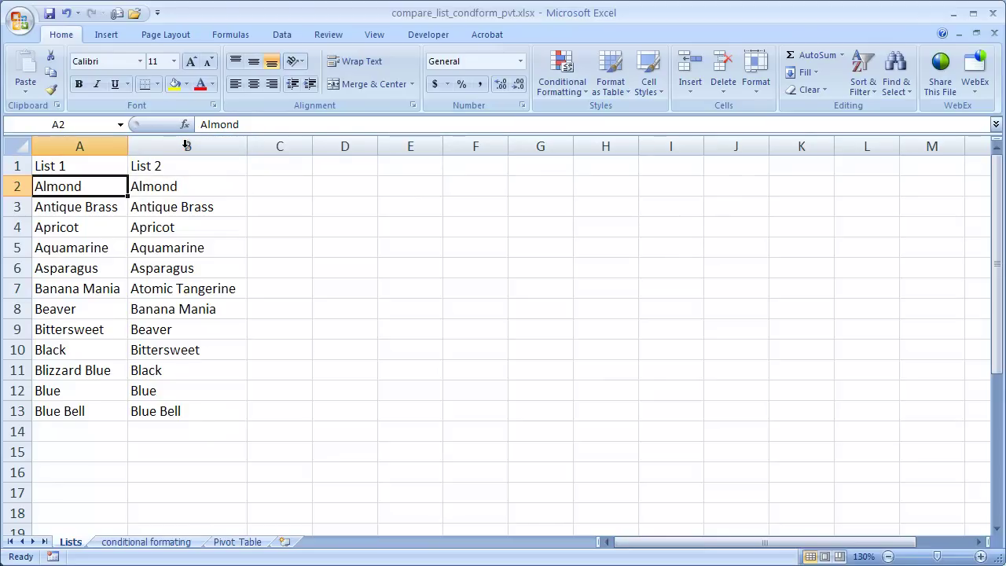
key(Right)
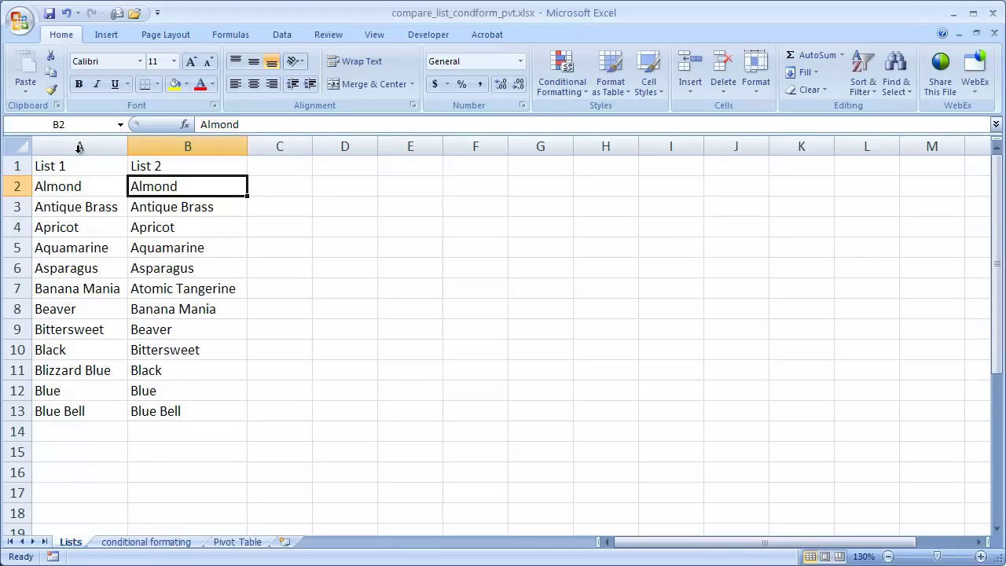
key(Left)
key(Down)
key(Down)
key(Down)
key(Down)
key(Down)
key(Down)
key(Down)
key(Down)
key(Down)
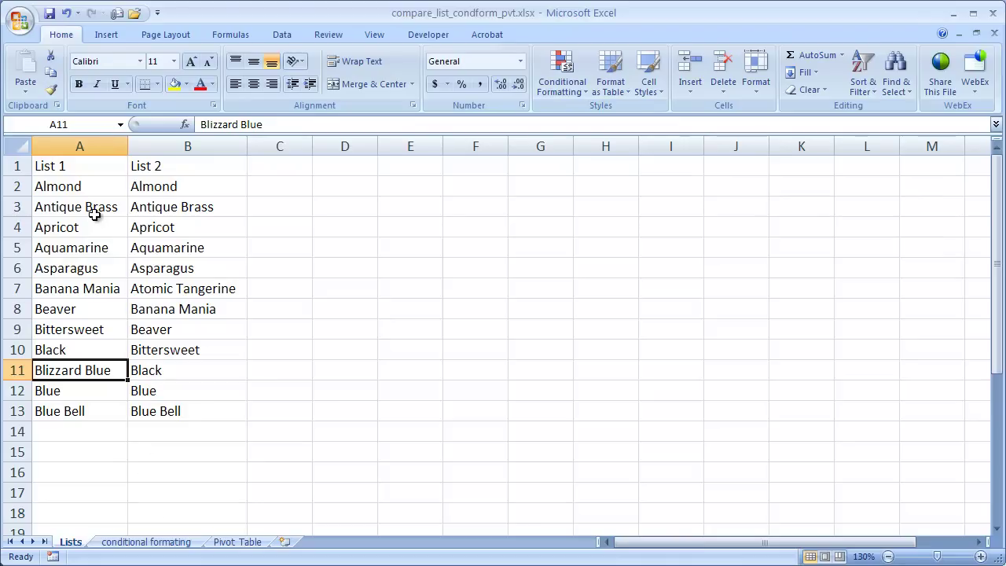
- Review the highlighted entries of both lists on the conditional formating sheet
key(ctrl+Page_Down)
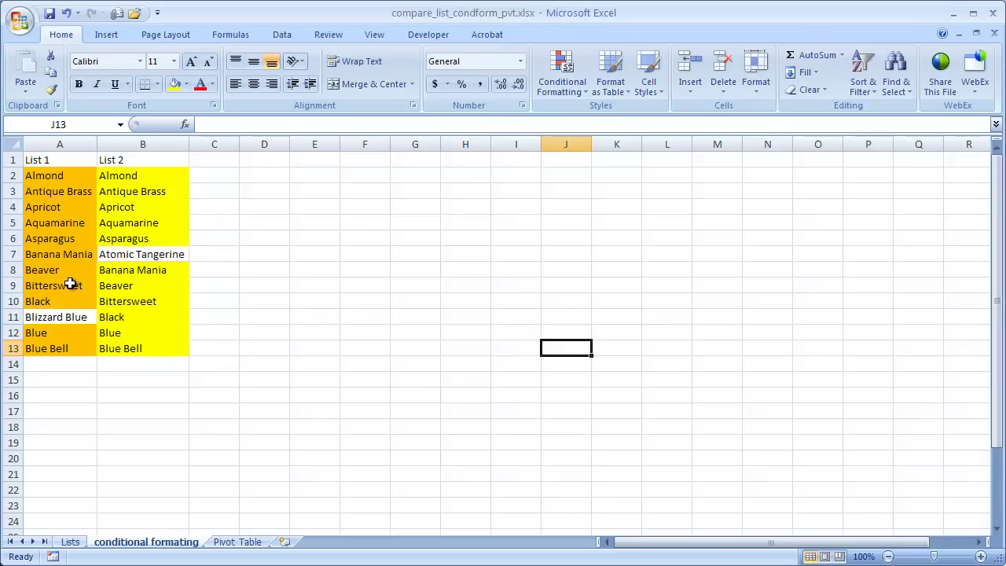
key(ctrl+Home)
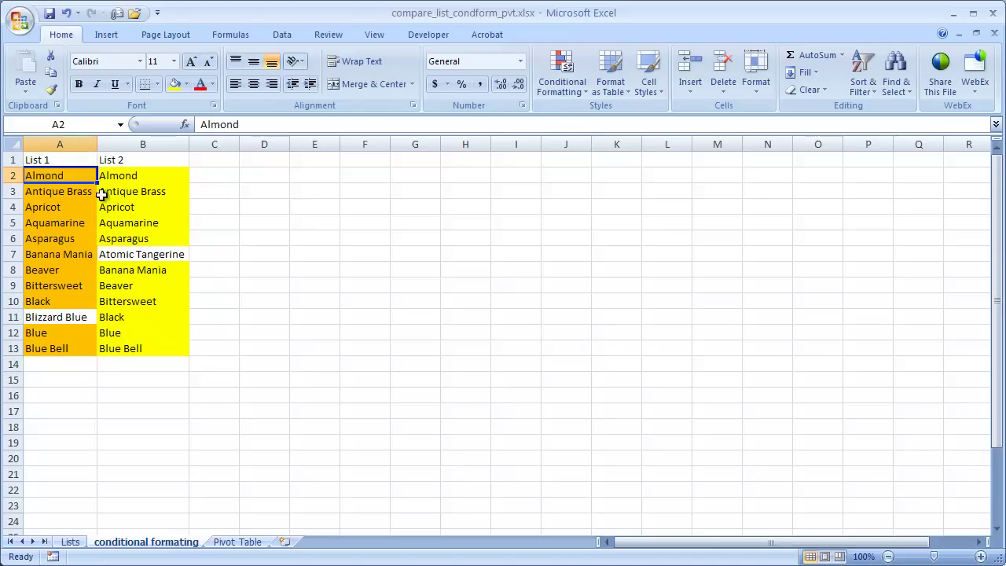
key(Right)
key(Left)
key(Down)
key(Right)
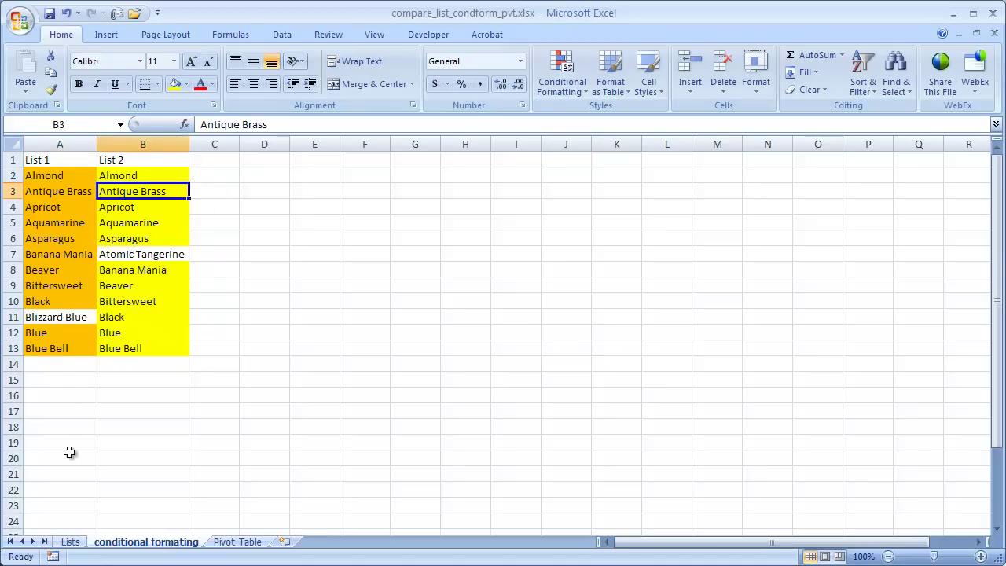
- On the Lists (2) sheet, select the List 1 entries A2:A13 and start a new conditional formatting rule that uses a formula
key(ctrl+Page_Up)
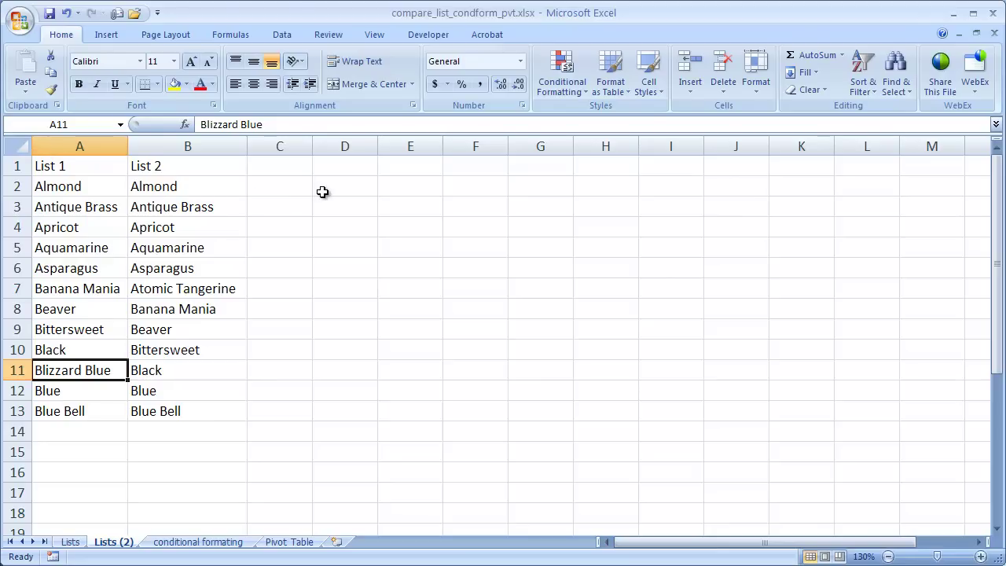
key(Up)
key(Up)
key(Up)
key(Up)
key(Up)
key(Up)
key(Up)
key(Up)
key(Up)
key(shift+Down)
key(shift+Down)
key(shift+Down)
key(shift+Down)
key(shift+Down)
key(shift+Down)
key(shift+Down)
key(shift+Down)
key(shift+Down)
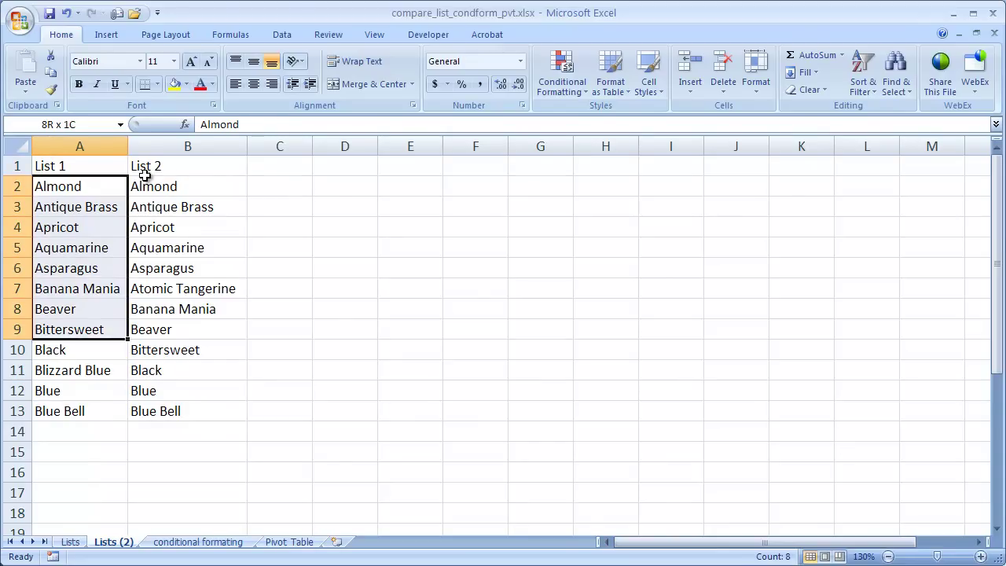
key(shift+Down)
key(shift+Down)
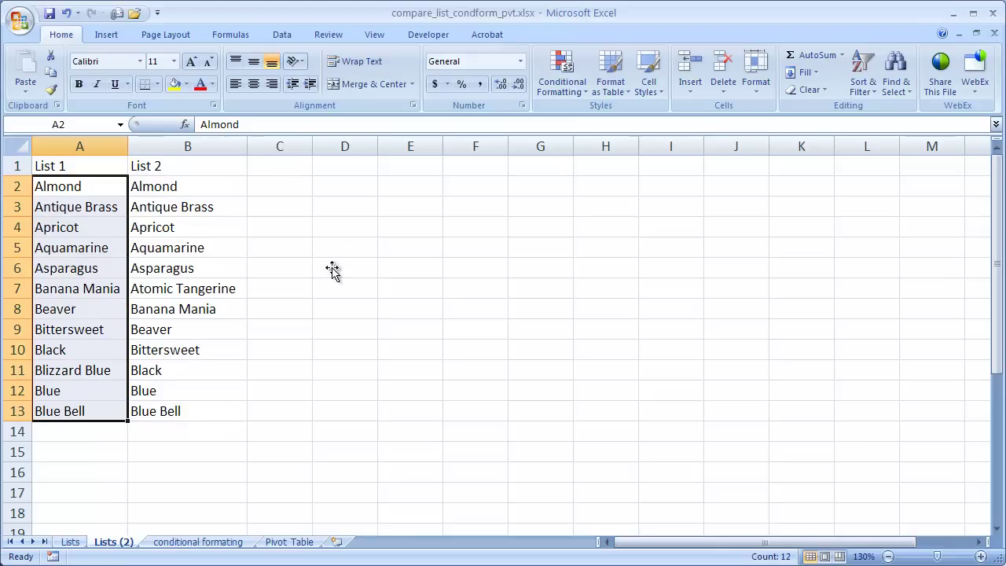
key(alt+o)
key(d)
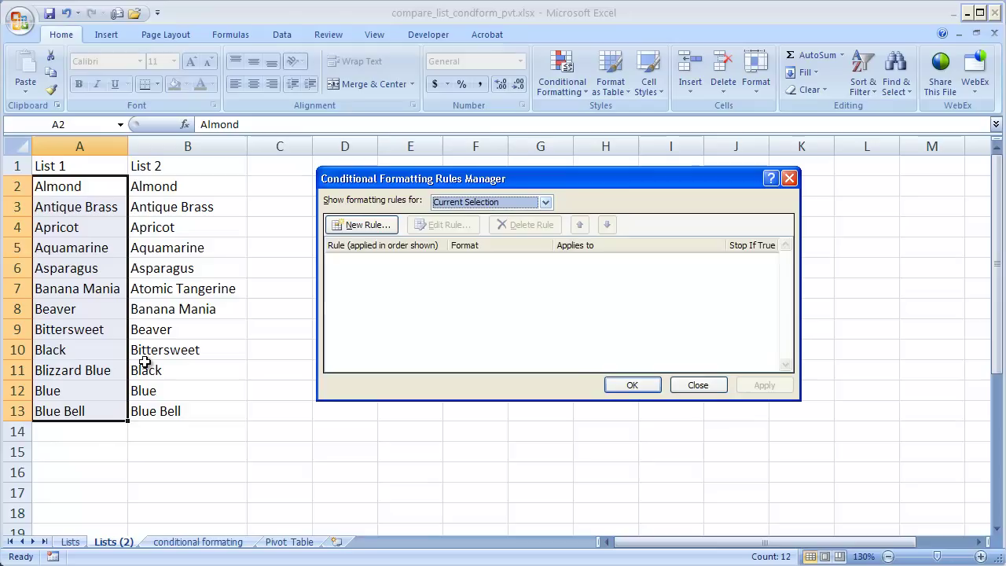
key(alt+n)
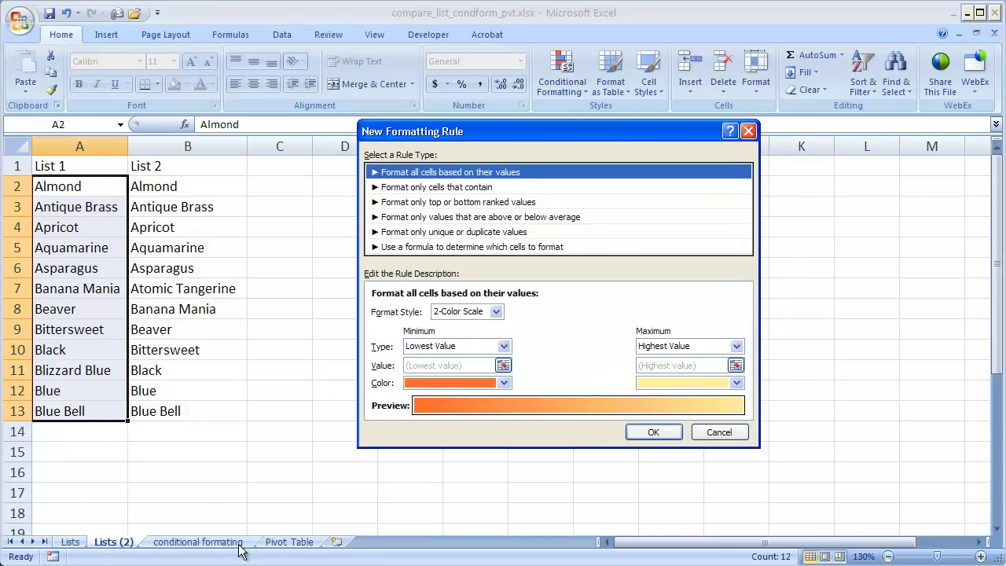
key(End)
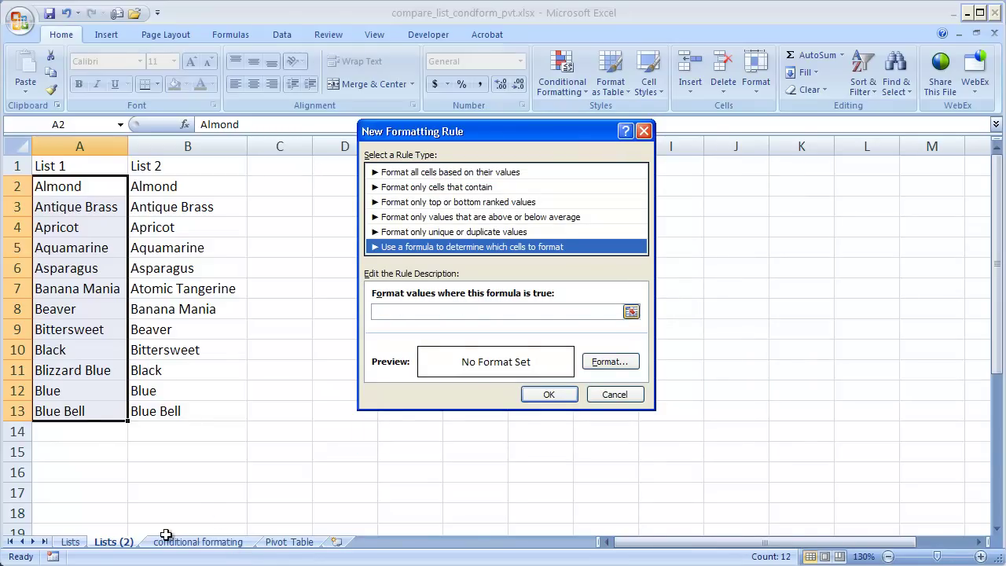
- Enter the rule formula =countif($B$2:$B$13,a2)<>0 to match List 1 entries against List 2
key(Tab)
text(=)
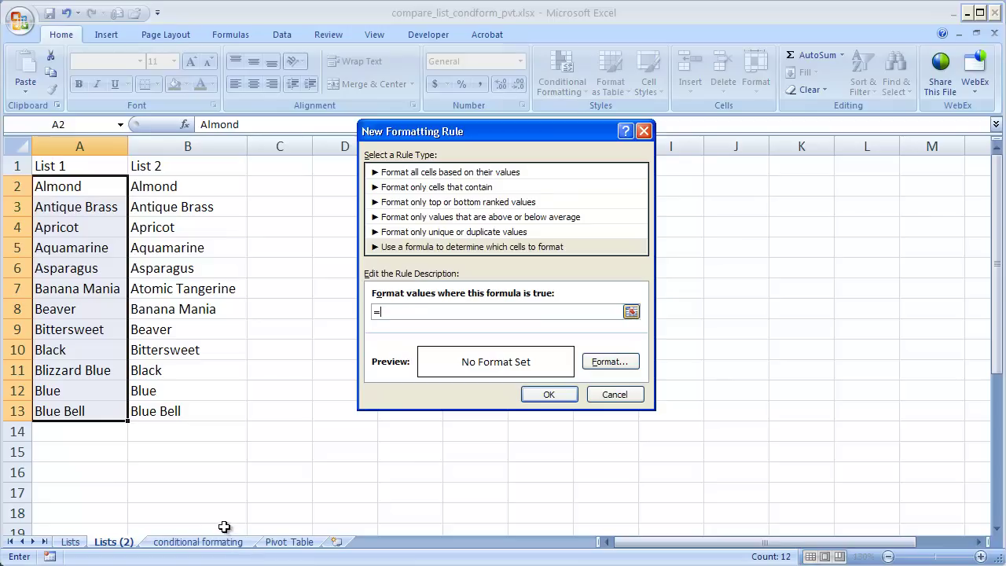
text(countif()
drag(187, 186, 189, 411)
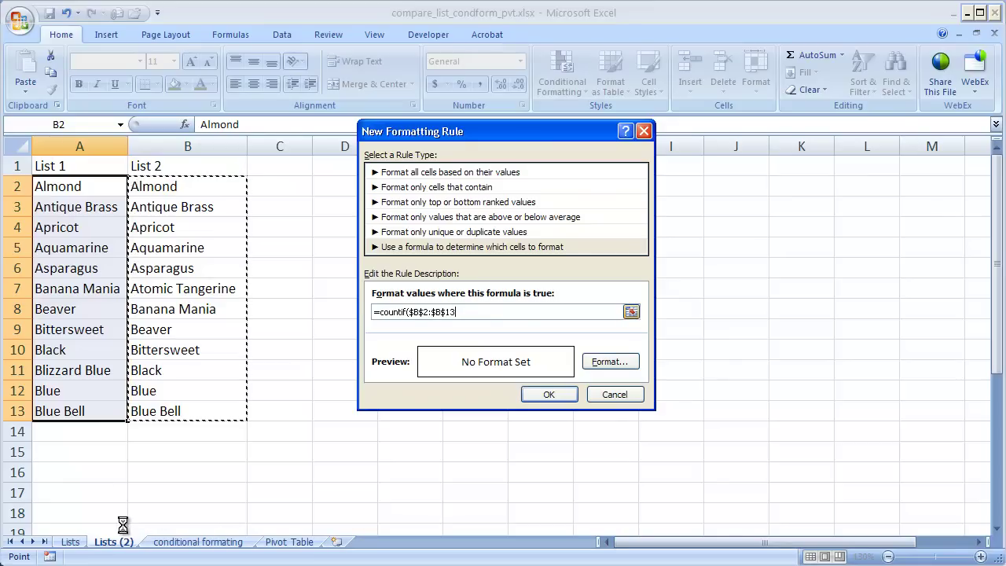
text(,a2)<>0)
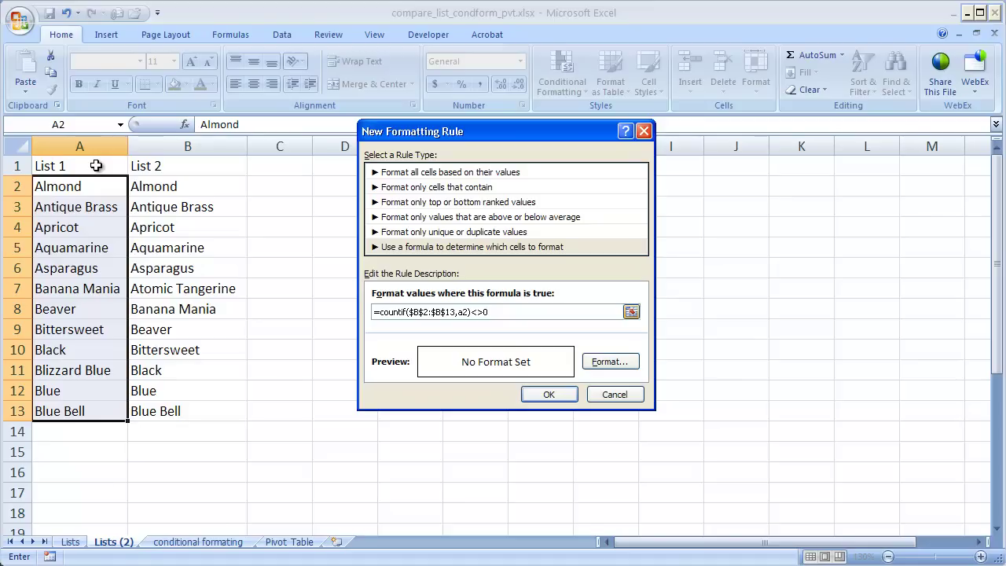
- Give the rule an orange background fill and apply it to the List 1 entries
key(Tab)
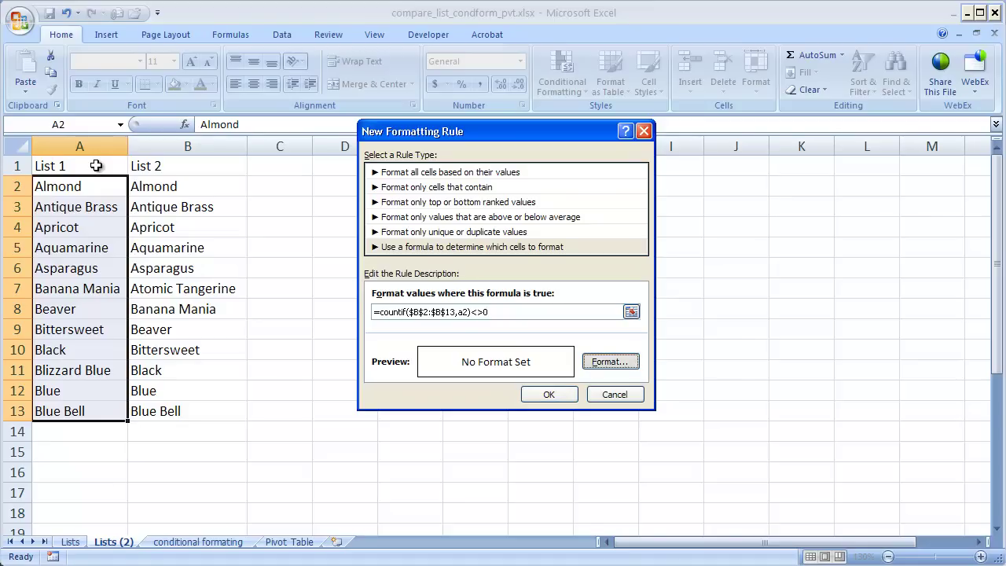
key(Return)
key(Left)
key(Left)
key(Left)
key(Left)
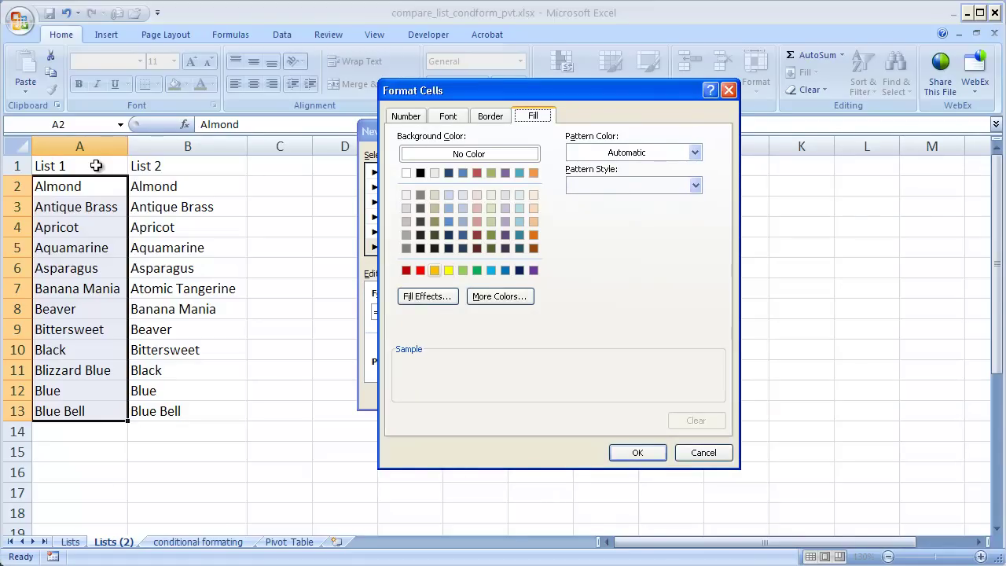
key(Return)
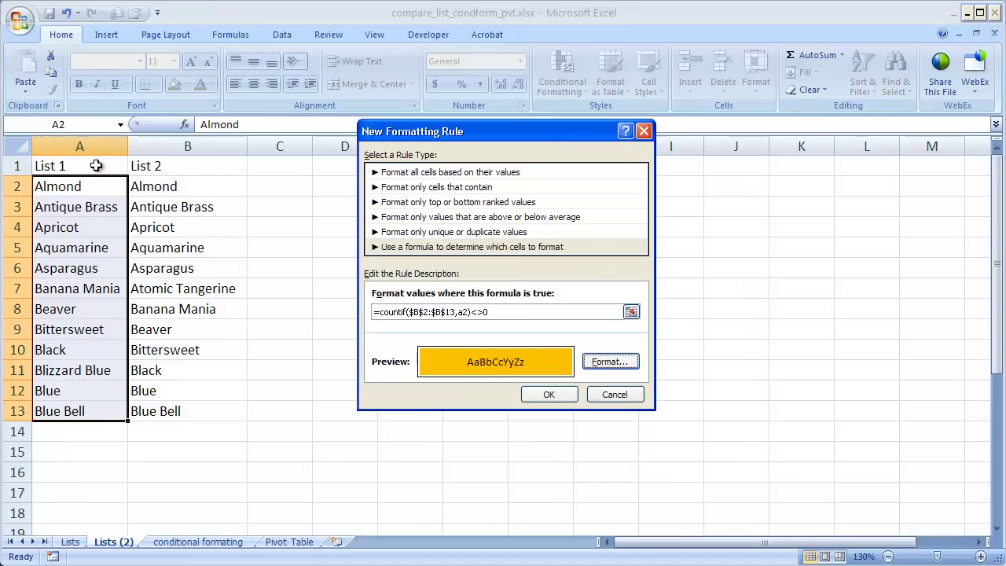
key(Tab)
key(Return)
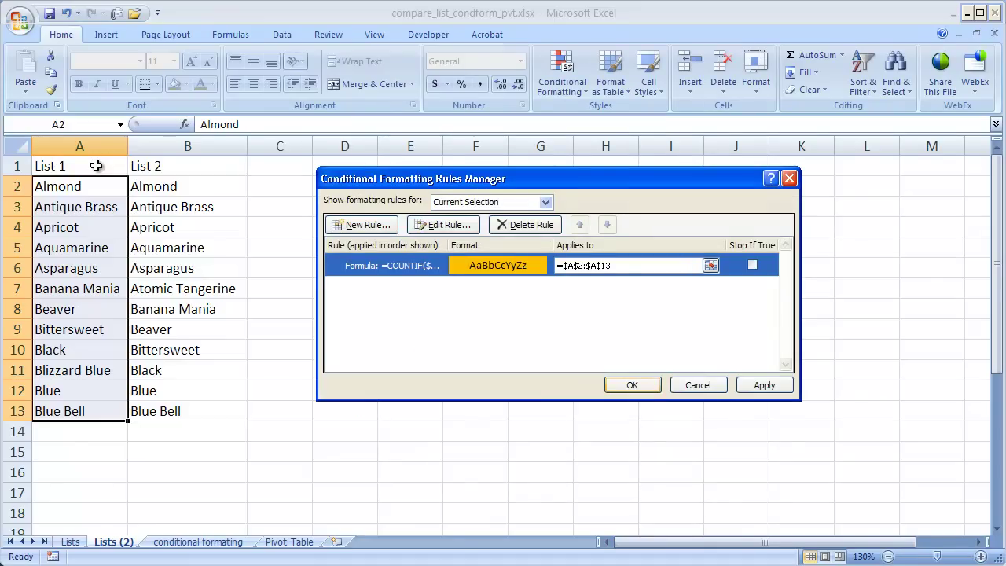
key(Return)
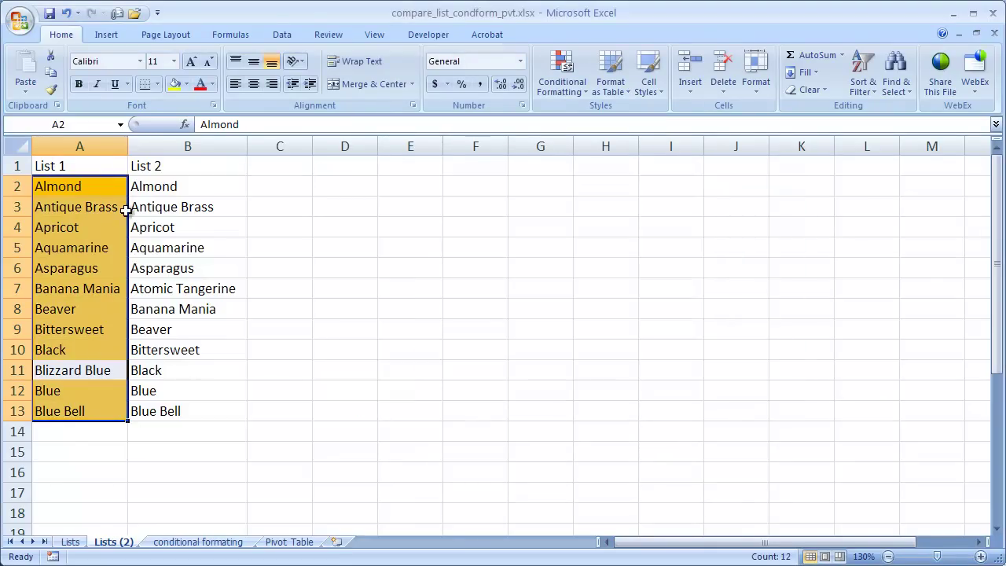
- Compare the formatted List 1 entries with List 2, including Almond, Antique Brass and Blizzard Blue
click(111, 190)
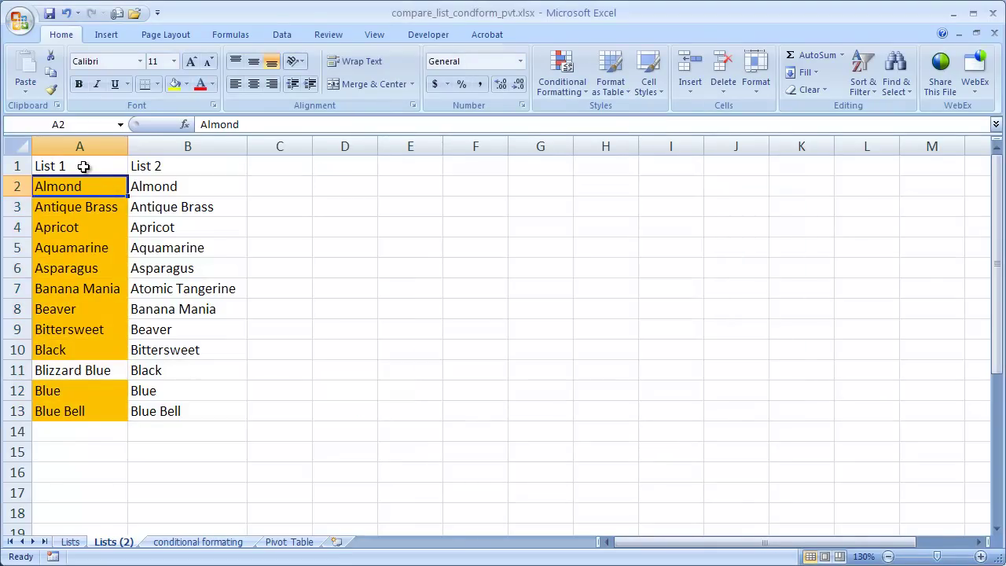
key(Tab)
key(Return)
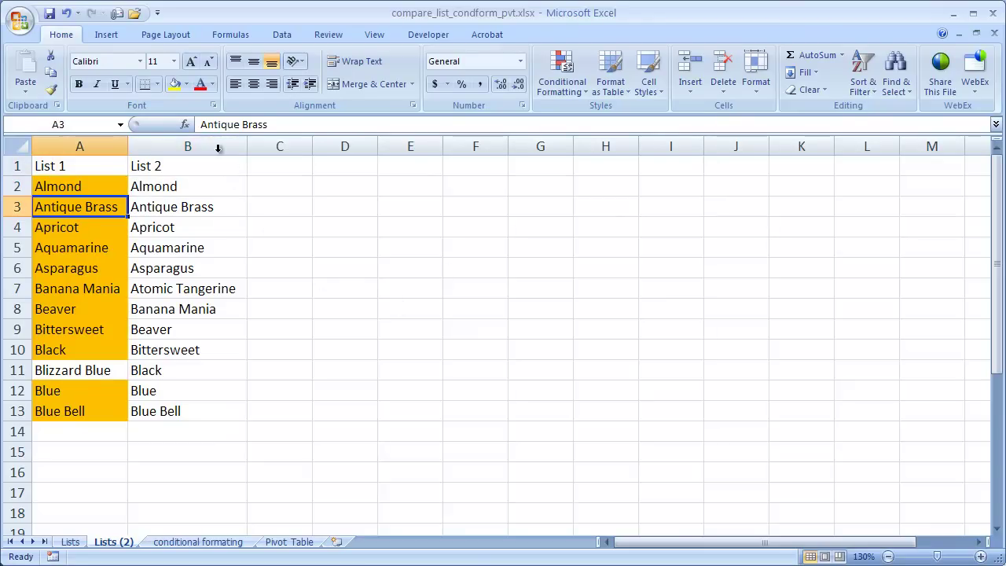
key(Tab)
key(Return)
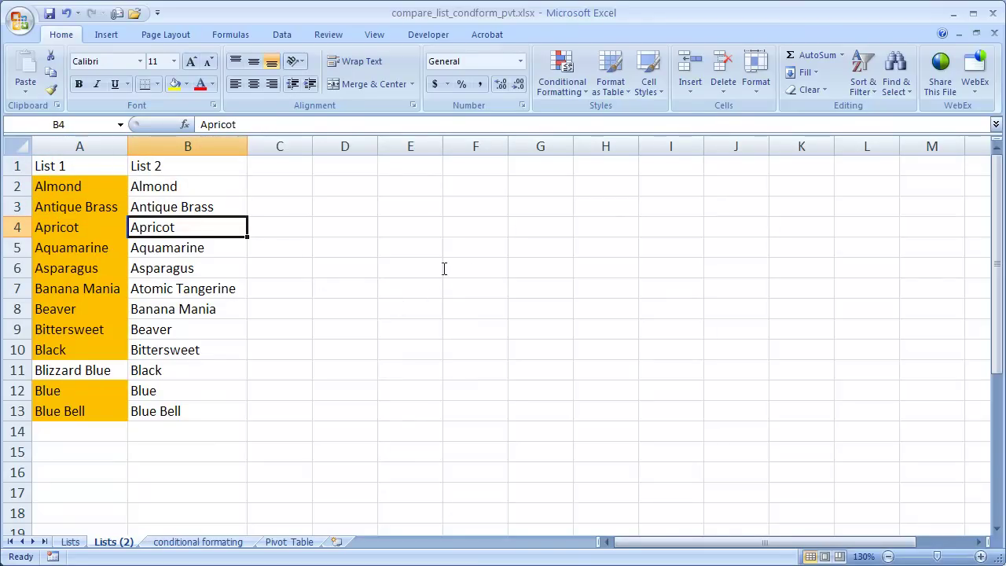
click(70, 370)
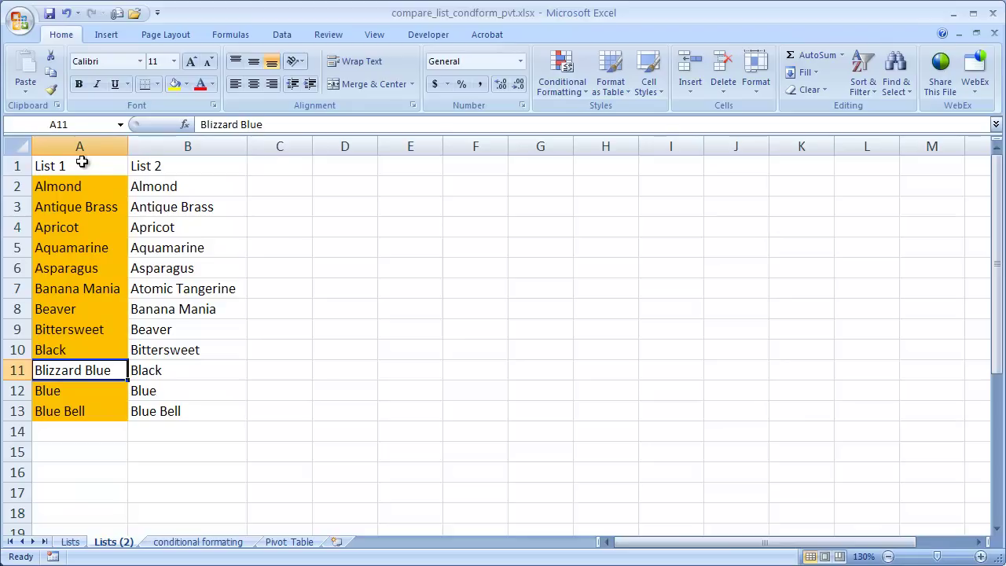
- Select the List 2 entries B2:B13 and bring up the conditional formatting options for them
key(ctrl+Home)
key(Right)
key(Down)
key(shift+Down)
key(shift+Down)
key(shift+Down)
key(shift+Down)
key(shift+Down)
key(shift+Down)
key(shift+Down)
key(shift+Down)
key(shift+Down)
key(shift+Down)
key(shift+Down)
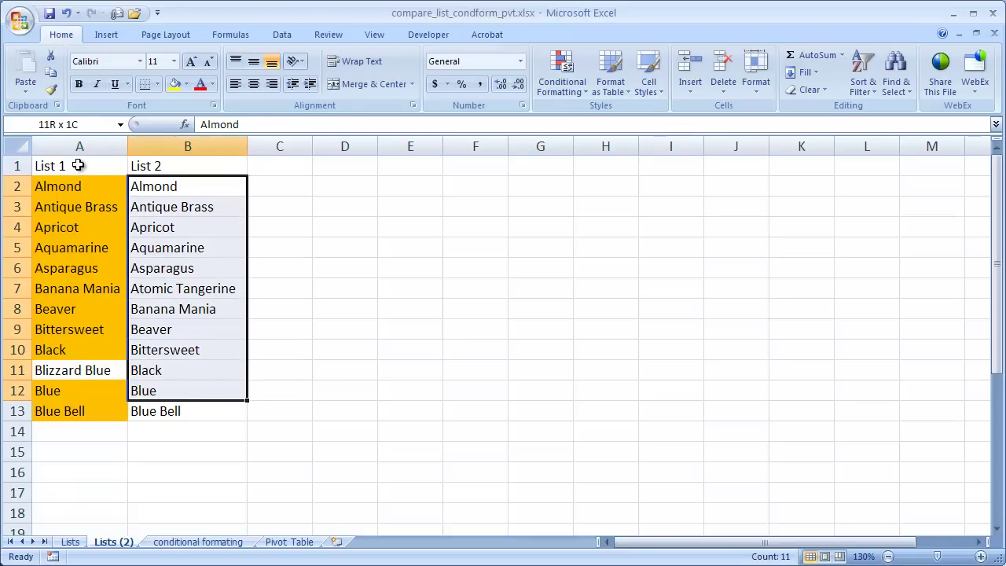
key(shift+Up)
key(shift+Up)
key(shift+Up)
key(shift+Up)
key(shift+Up)
key(shift+Up)
key(shift+Up)
key(shift+Up)
key(shift+Up)
key(shift+Down)
key(shift+Down)
key(shift+Down)
key(shift+Down)
key(shift+Down)
key(shift+Down)
key(shift+Down)
key(shift+Down)
key(shift+Down)
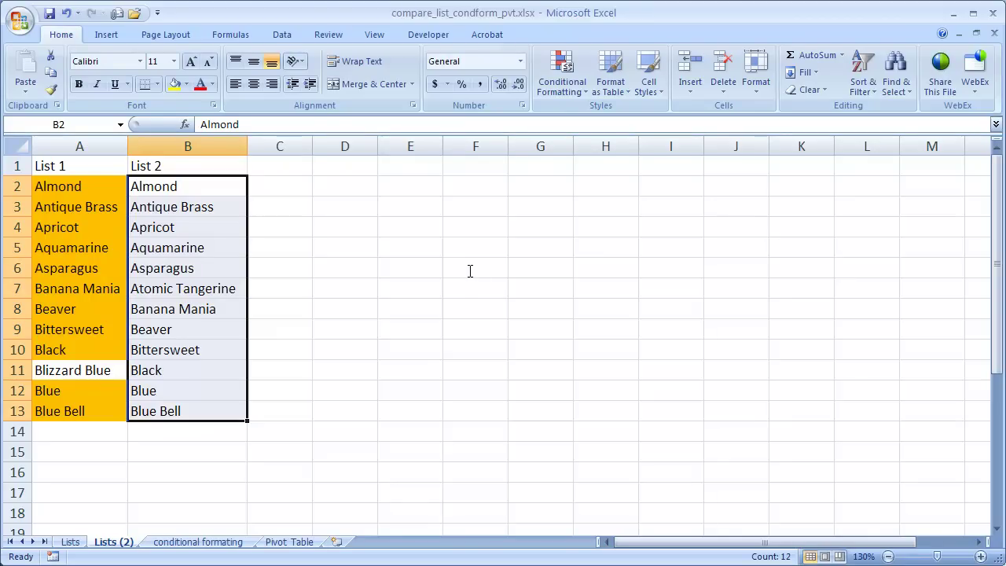
key(alt+h)
key(l)
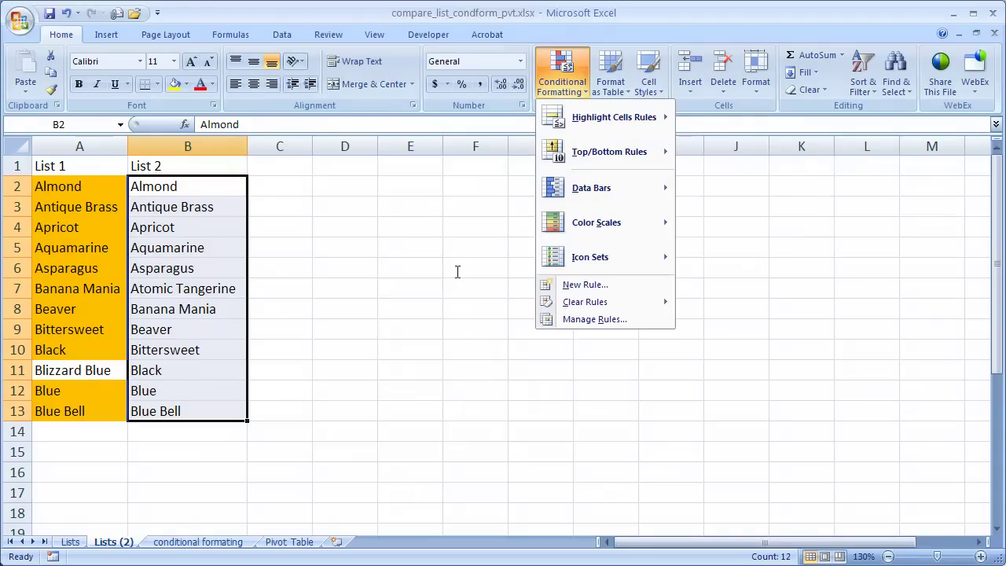
key(Down)
key(Right)
key(Down)
key(Down)
key(Down)
key(Down)
key(Down)
key(Down)
key(Down)
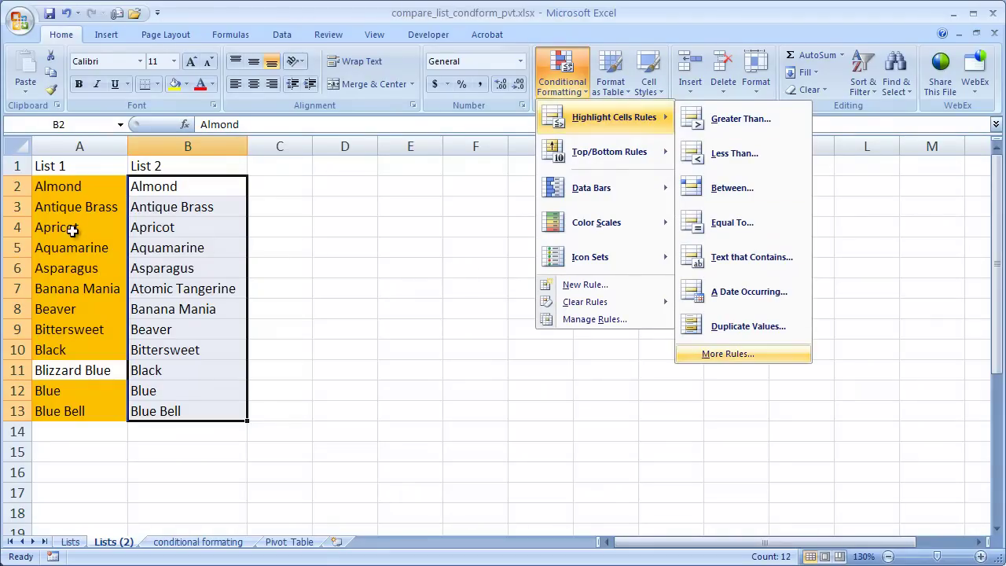
key(Left)
- Start a new conditional formatting rule for the List 2 entries that uses a formula to determine which cells to format
key(Down)
key(Down)
key(Down)
key(Down)
key(Down)
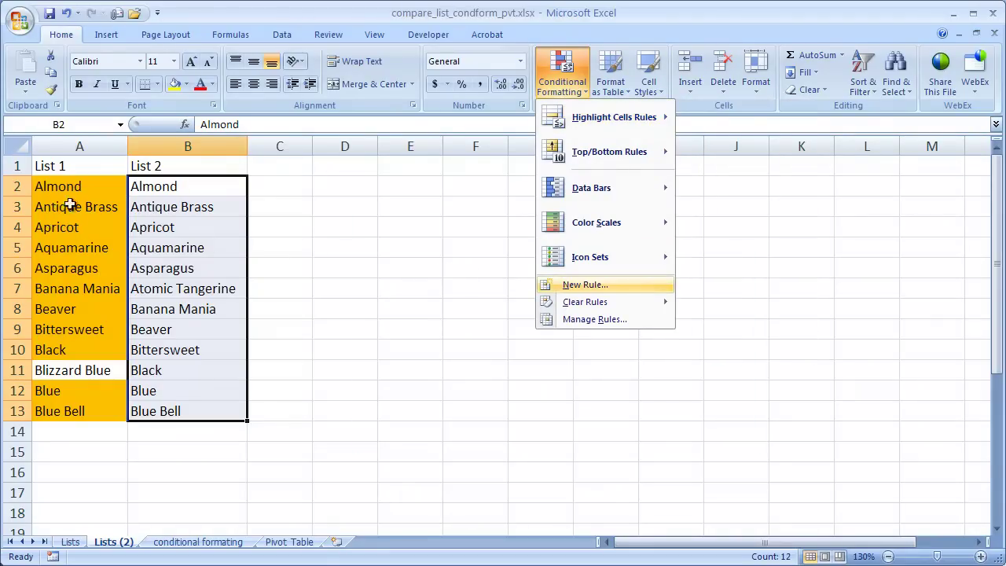
key(Return)
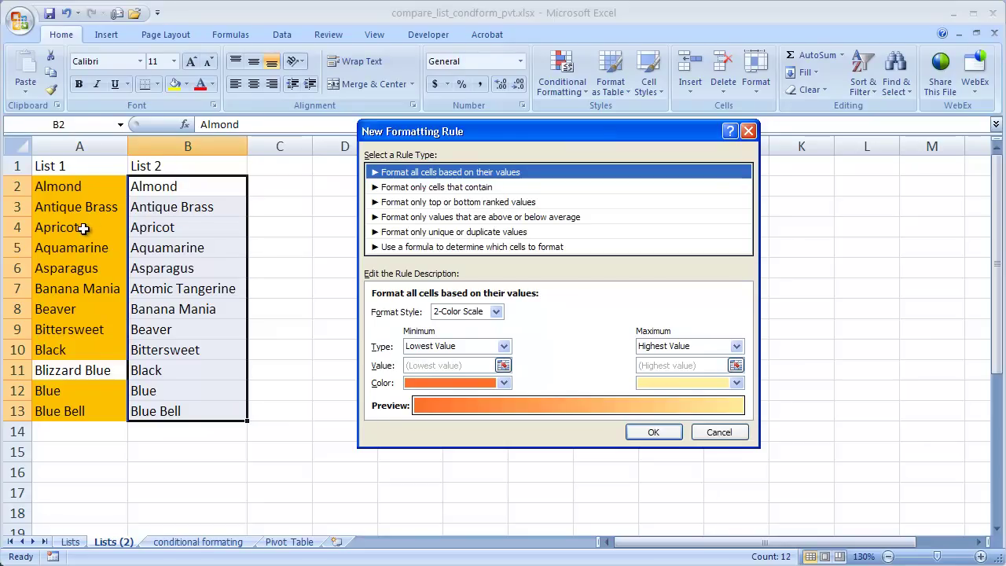
key(End)
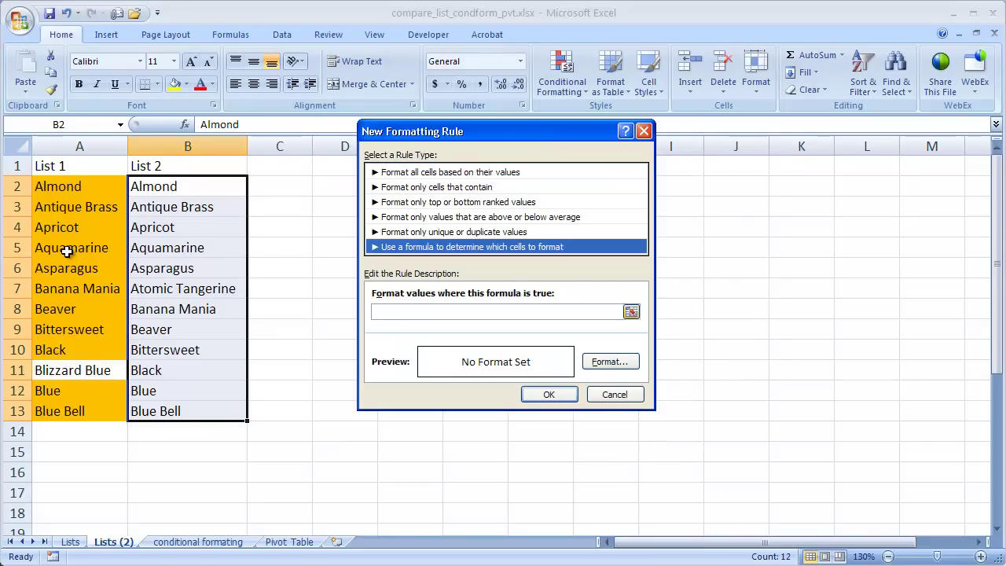
- Enter the rule formula =countif($A$2:$A$13,b2)<>0 to match List 2 entries against List 1
key(Tab)
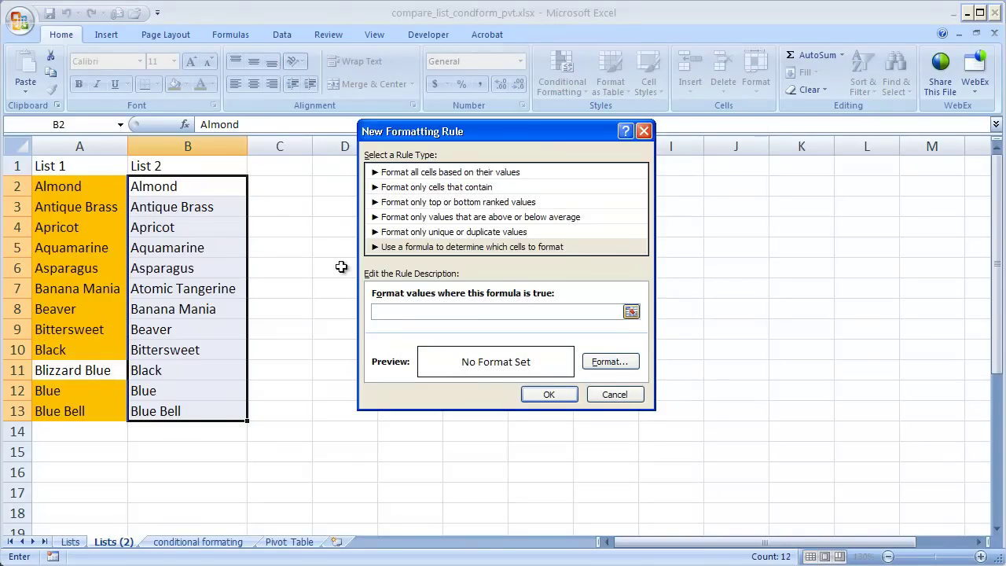
text(=count)
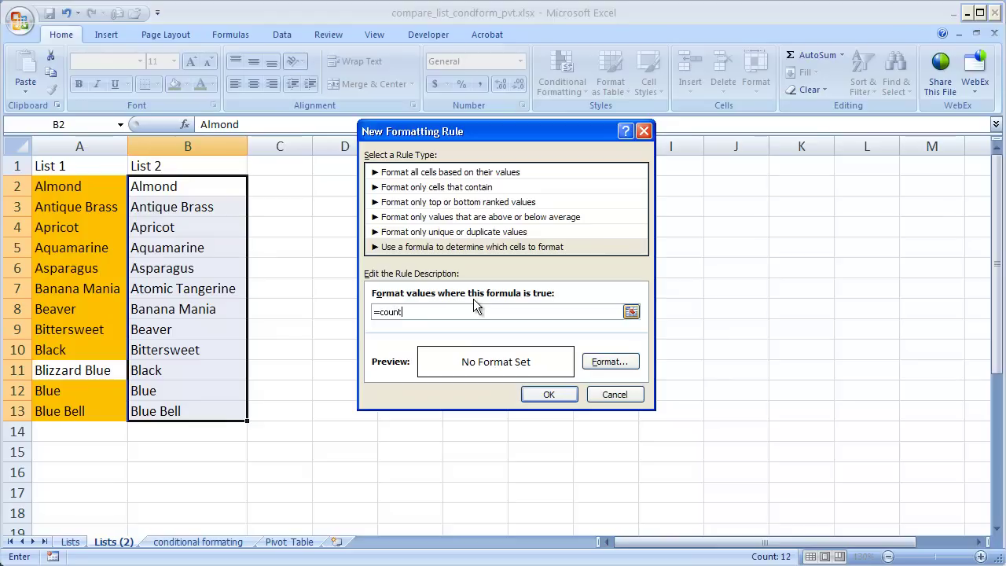
text(if()
drag(79, 186, 79, 411)
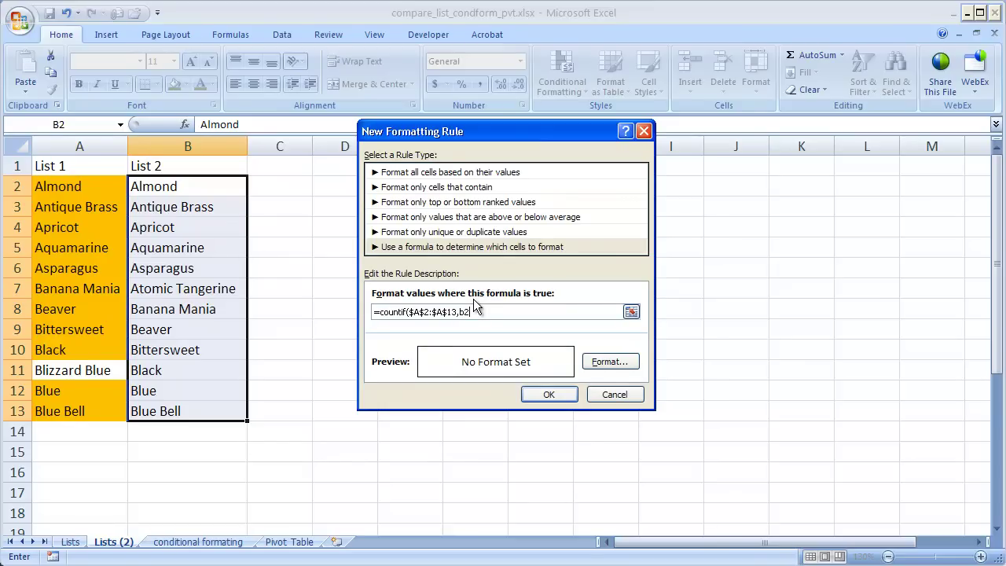
text(b2)<>0)
- Give the rule an orange background fill and apply it to the List 2 entries
key(Tab)
key(Return)
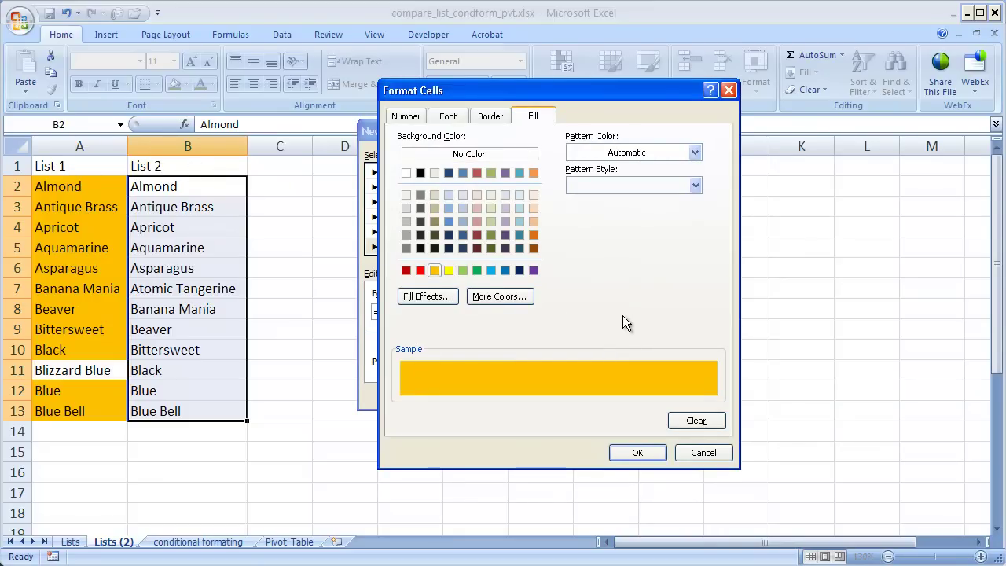
key(Return)
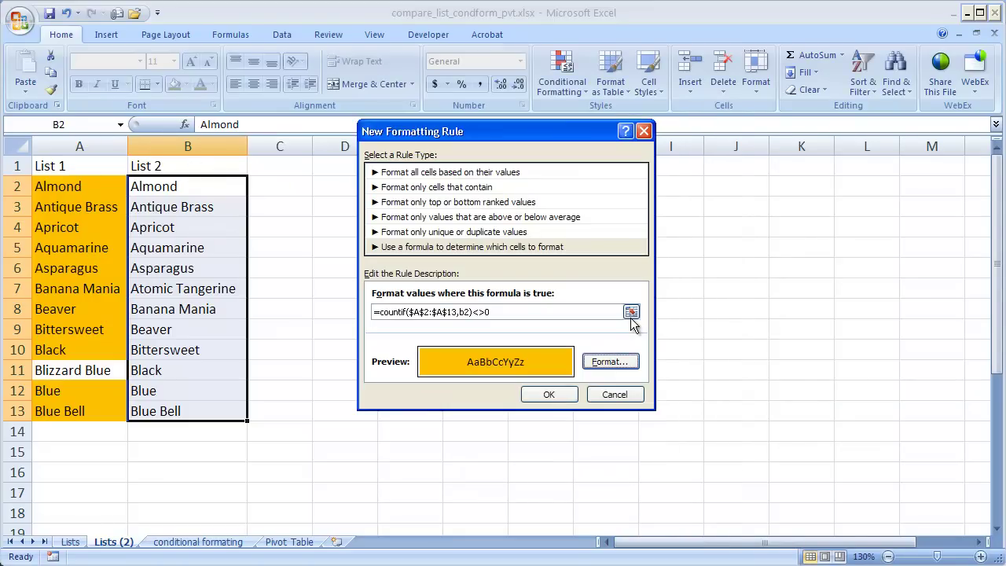
key(Return)
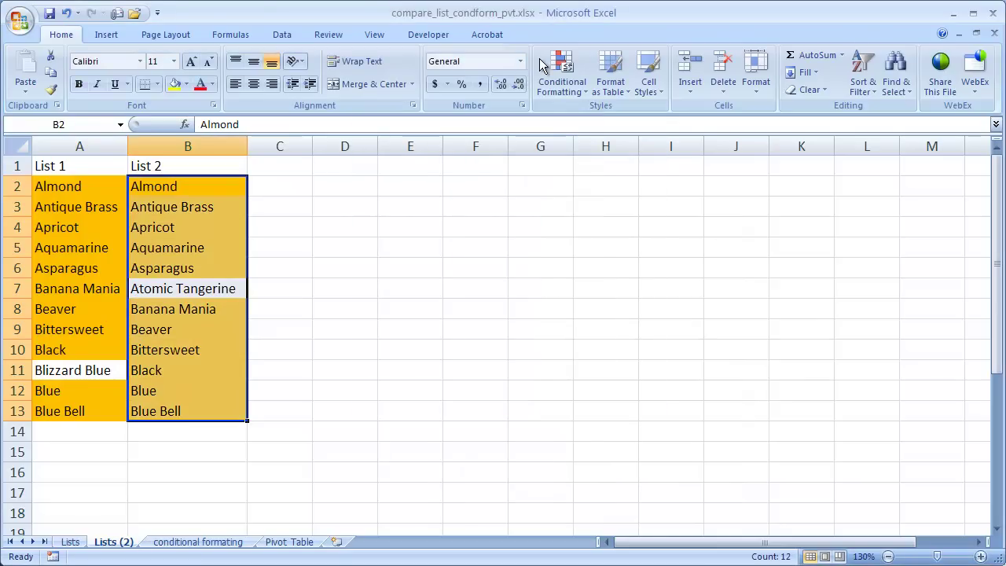
- Check the formatted List 2 entries down to Atomic Tangerine, and view the conditional formating sheet
key(Down)
key(Down)
key(Down)
key(Down)
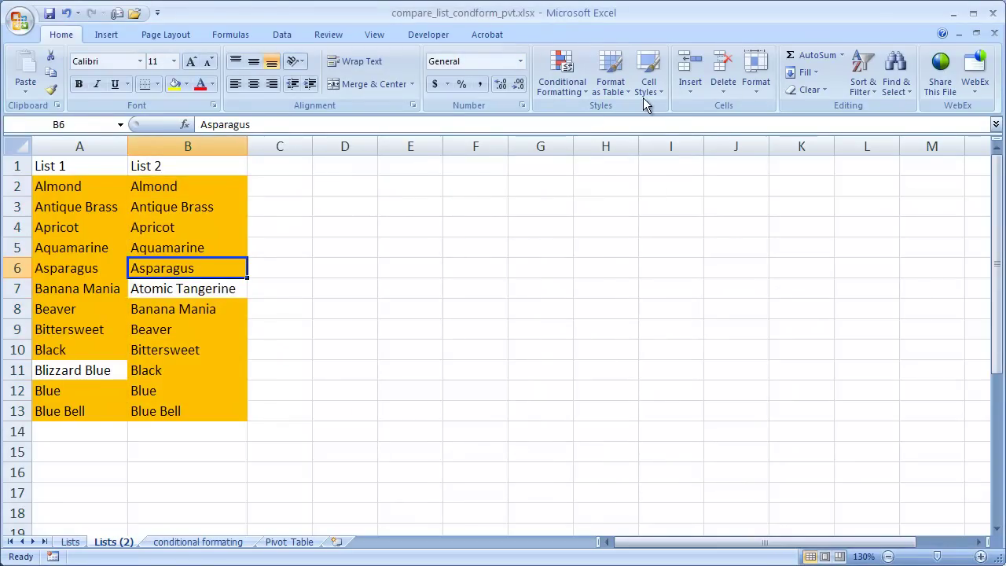
key(Down)
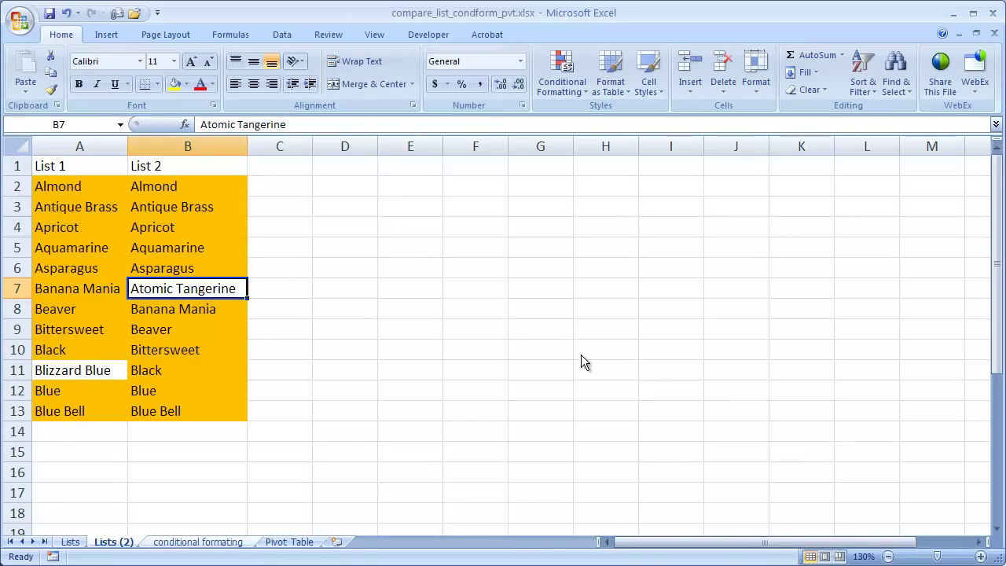
key(ctrl+Page_Down)
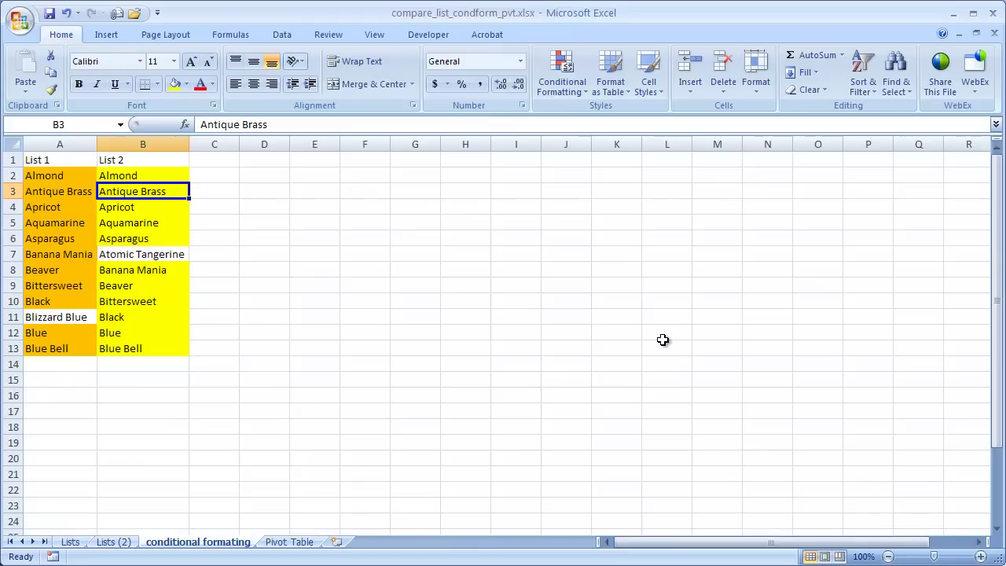